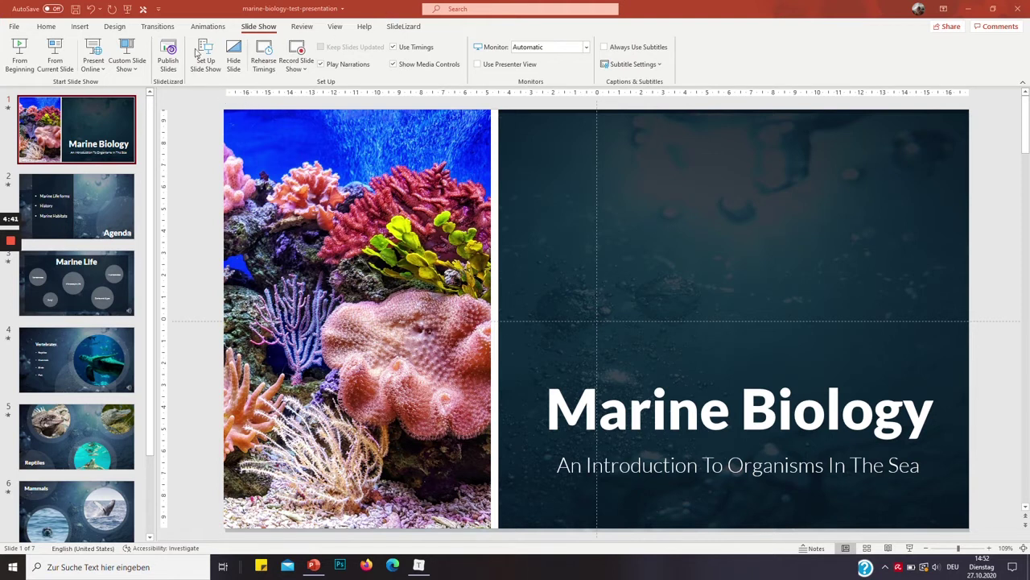
Start a slide-show recording from the beginning, on the Marine Biology title slide 1 of 7
scroll(101, 298, down, 2)
scroll(101, 298, up, 2)
scroll(74, 445, down, 2)
scroll(74, 445, up, 2)
click(302, 71)
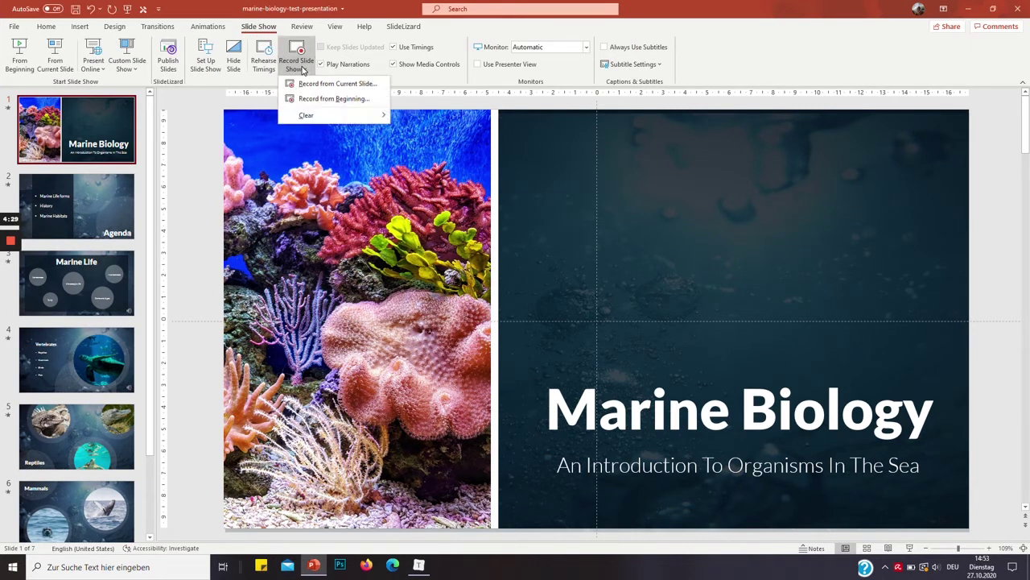
click(336, 98)
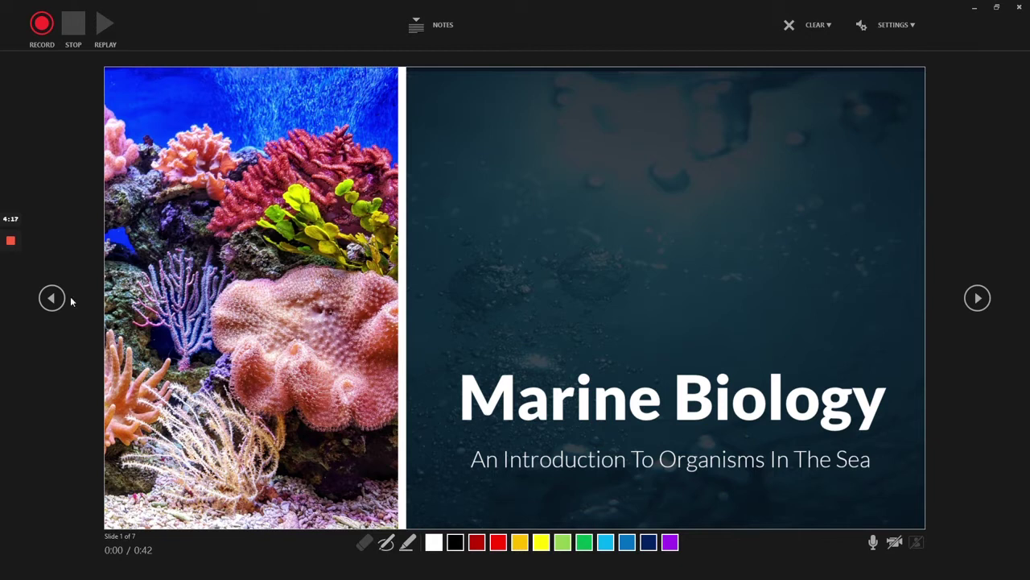
click(881, 28)
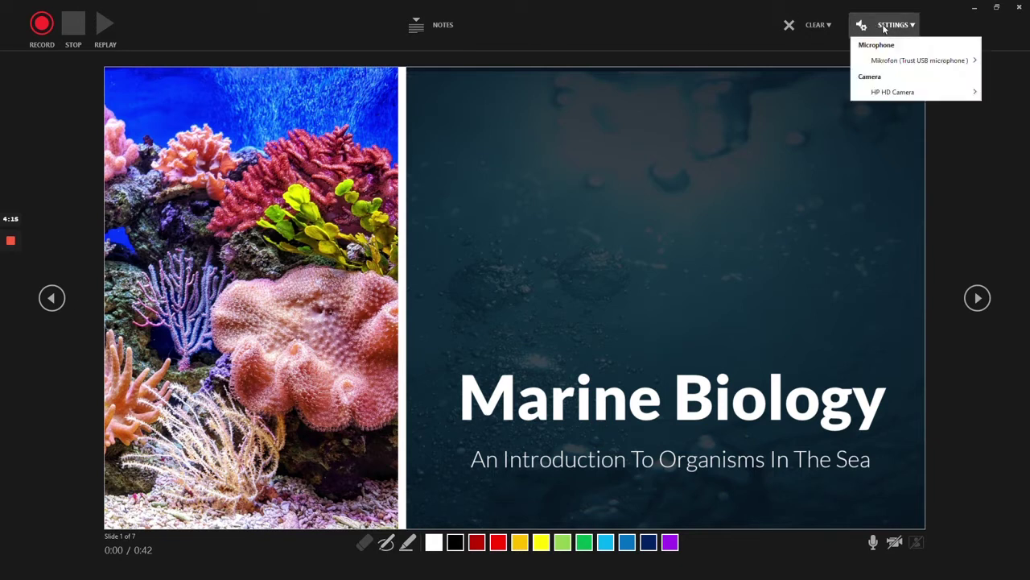
mouse_move(919, 64)
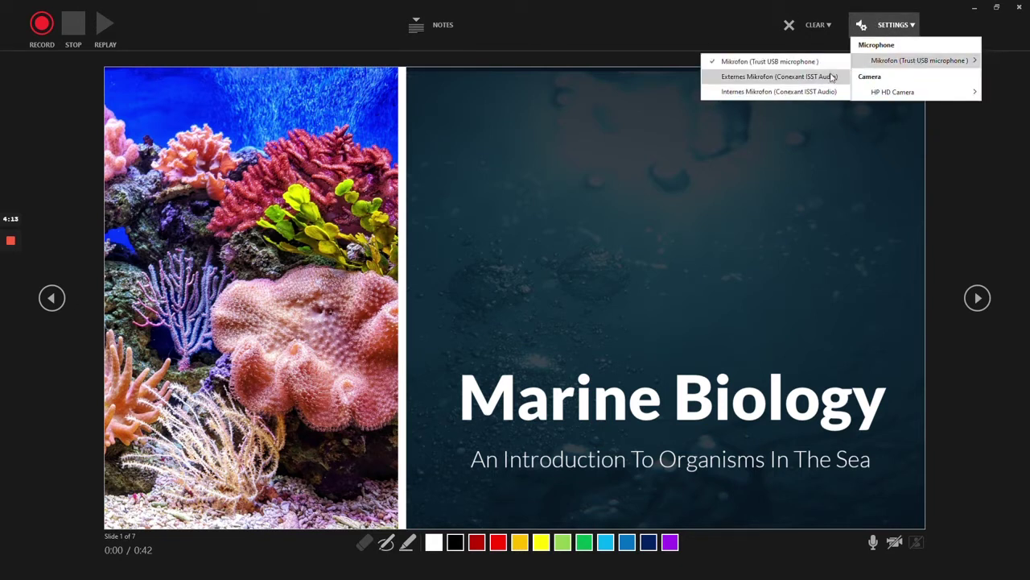
click(889, 25)
click(889, 25)
mouse_move(907, 95)
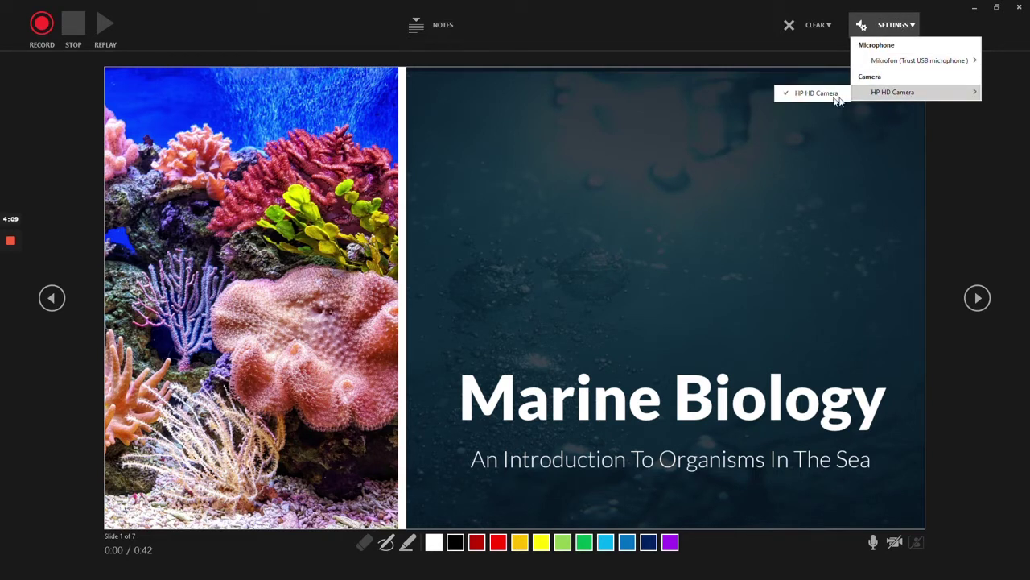
click(903, 27)
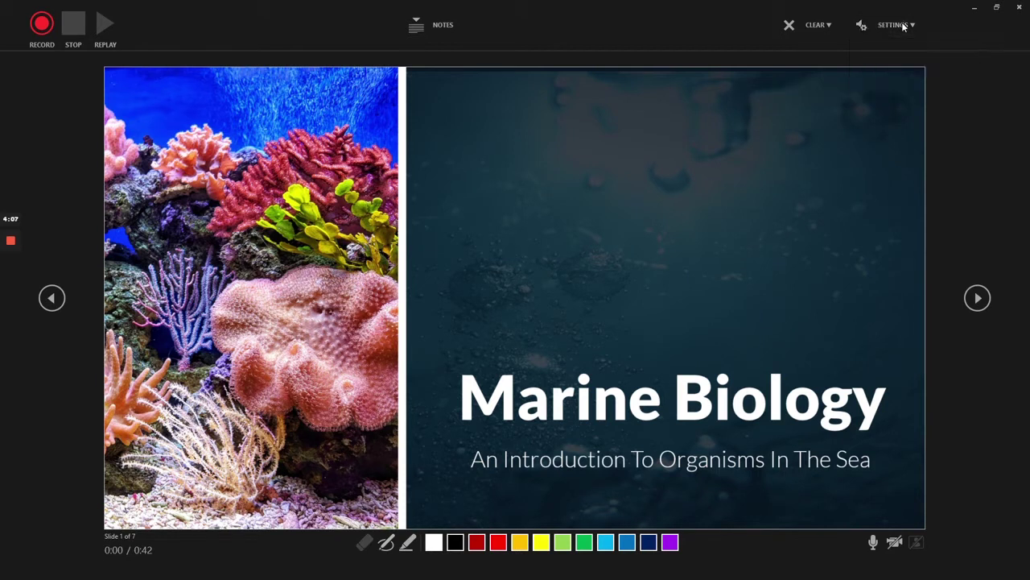
click(873, 545)
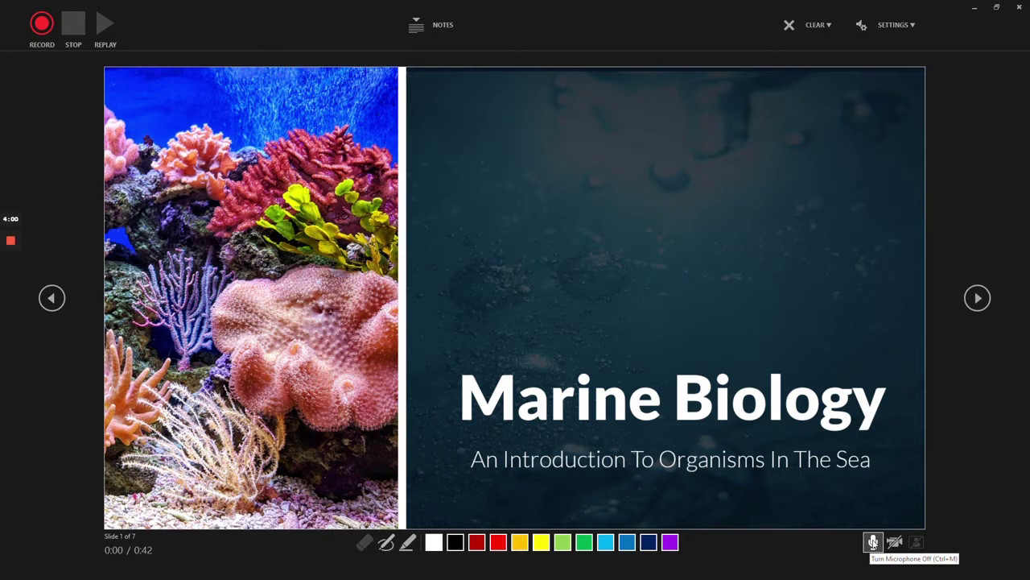
click(874, 548)
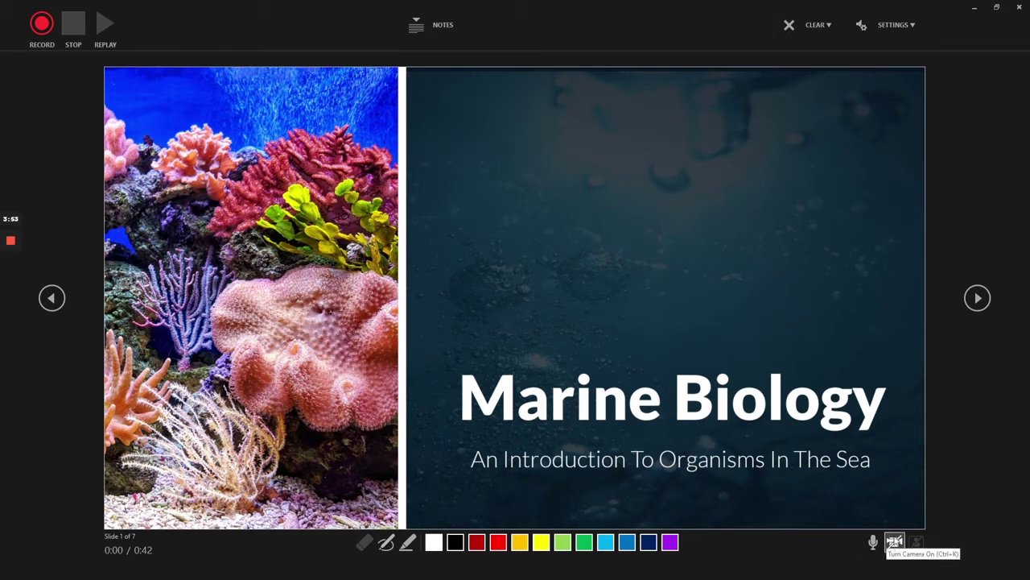
click(894, 542)
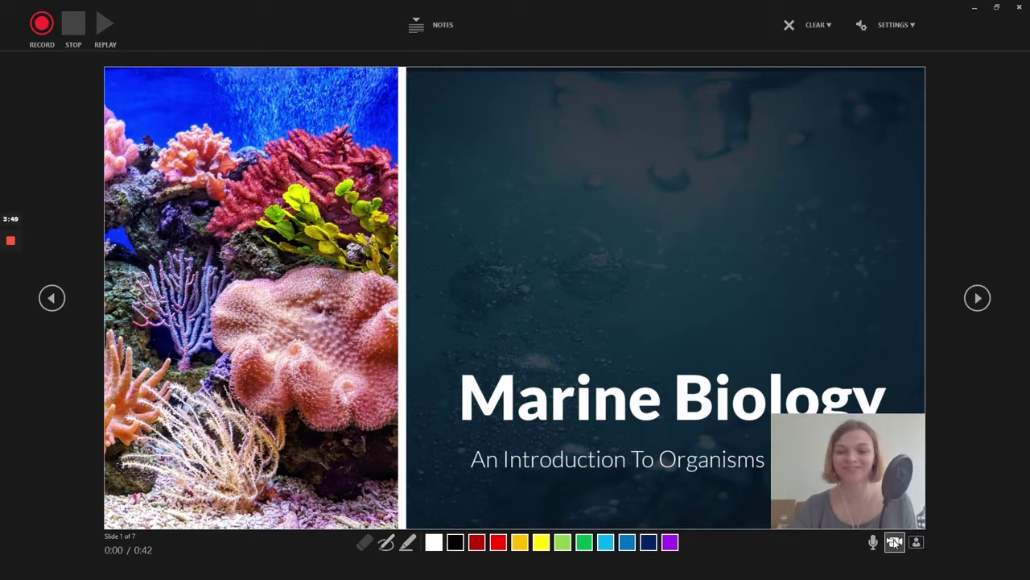
click(894, 542)
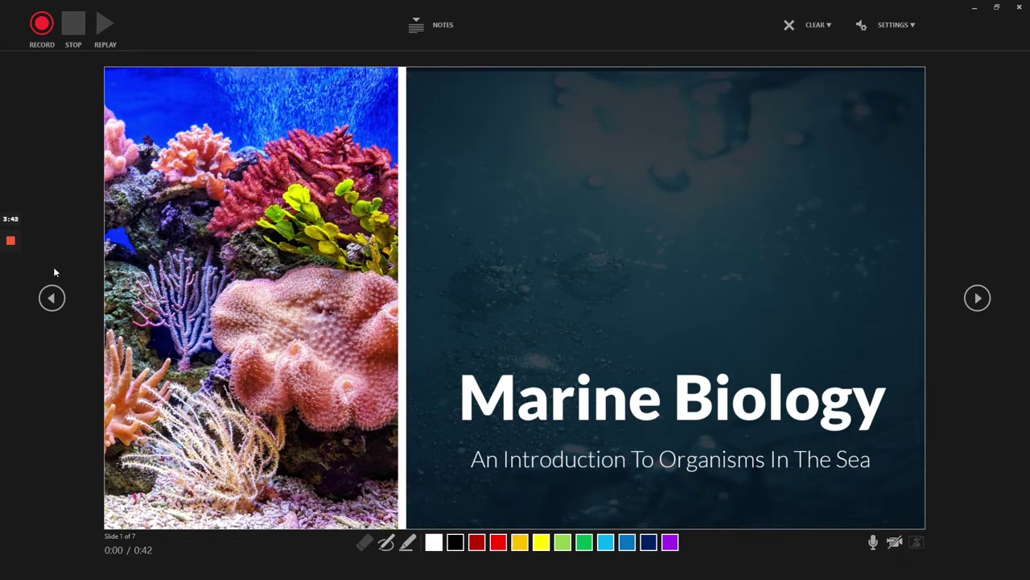
Begin recording narration on the Marine Biology title slide
click(41, 28)
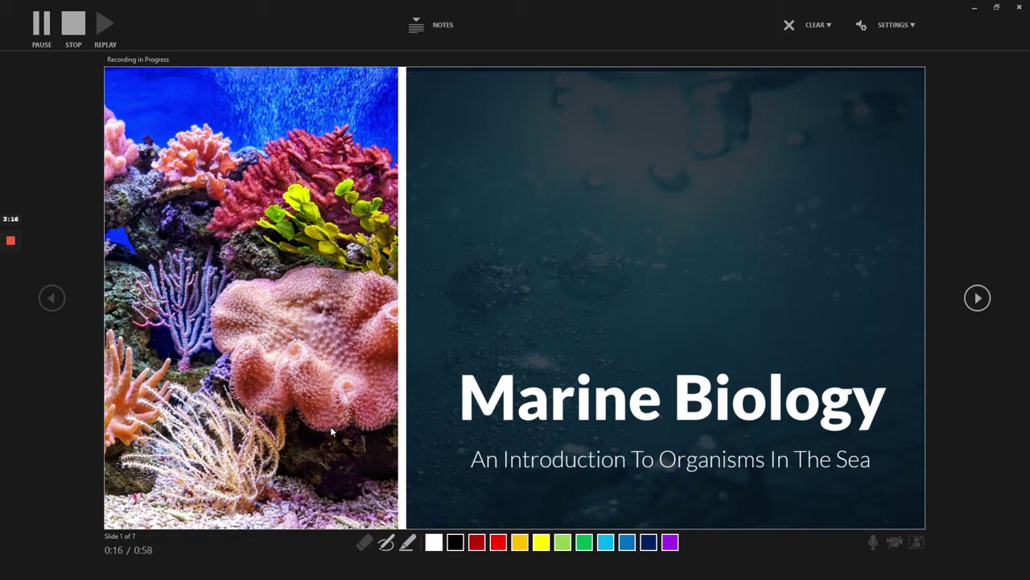
On the Agenda slide, underline Marine Habitats in red and highlight History yellow, then pause and resume
click(976, 299)
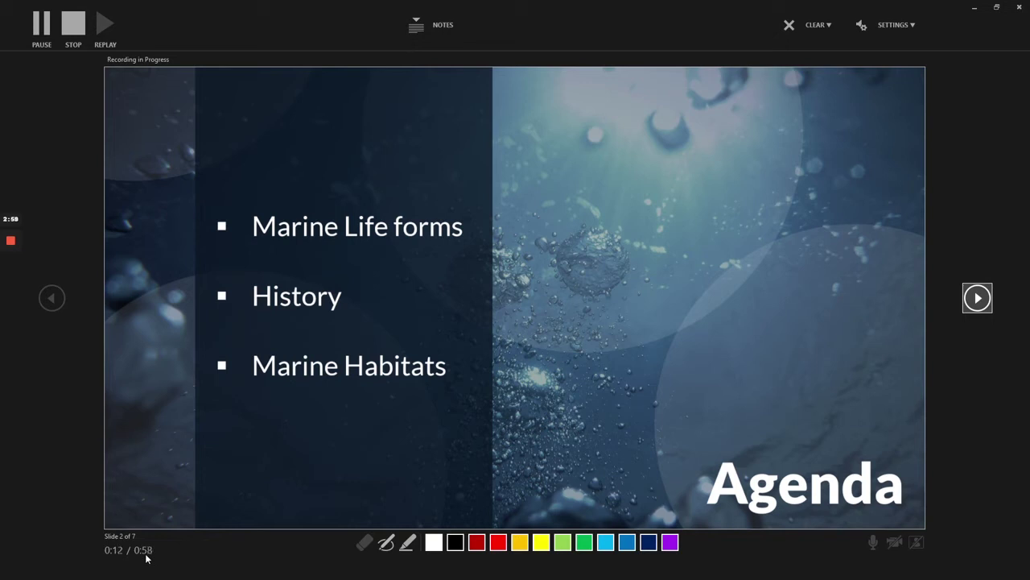
click(504, 546)
drag(255, 385, 439, 388)
click(408, 543)
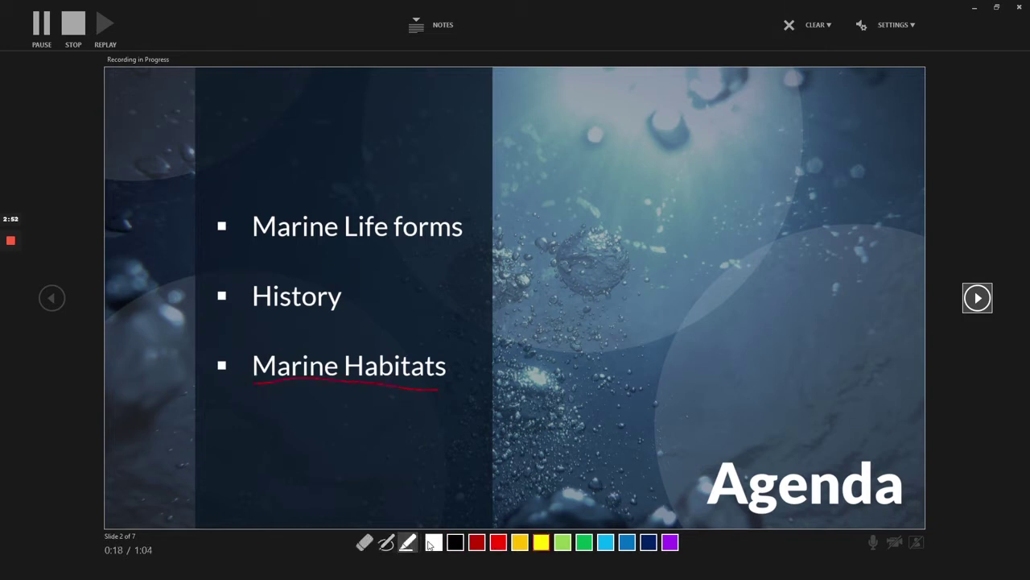
mouse_move(269, 297)
mouse_down()
mouse_move(354, 297)
mouse_move(311, 314)
mouse_move(315, 285)
mouse_up()
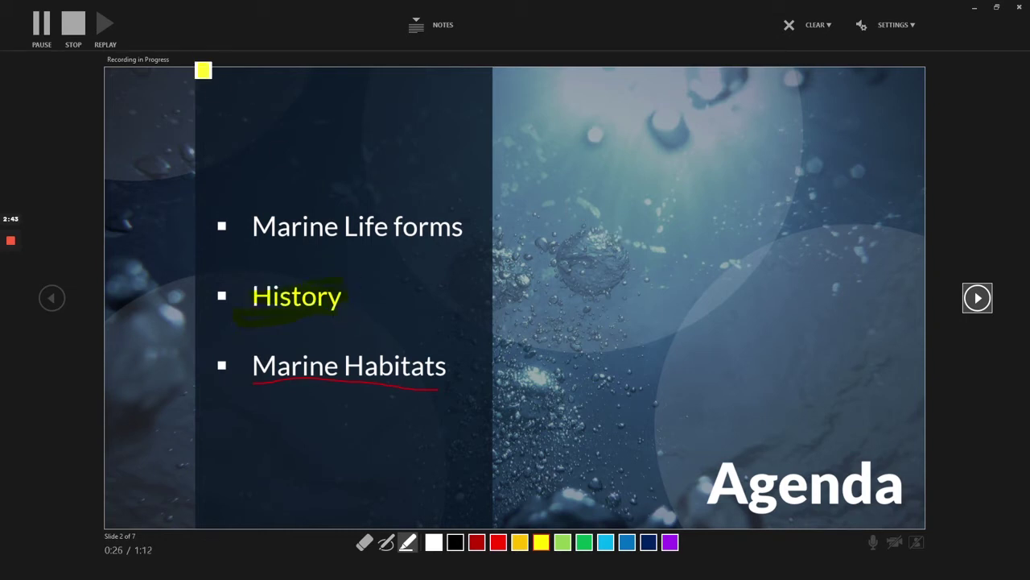
click(42, 33)
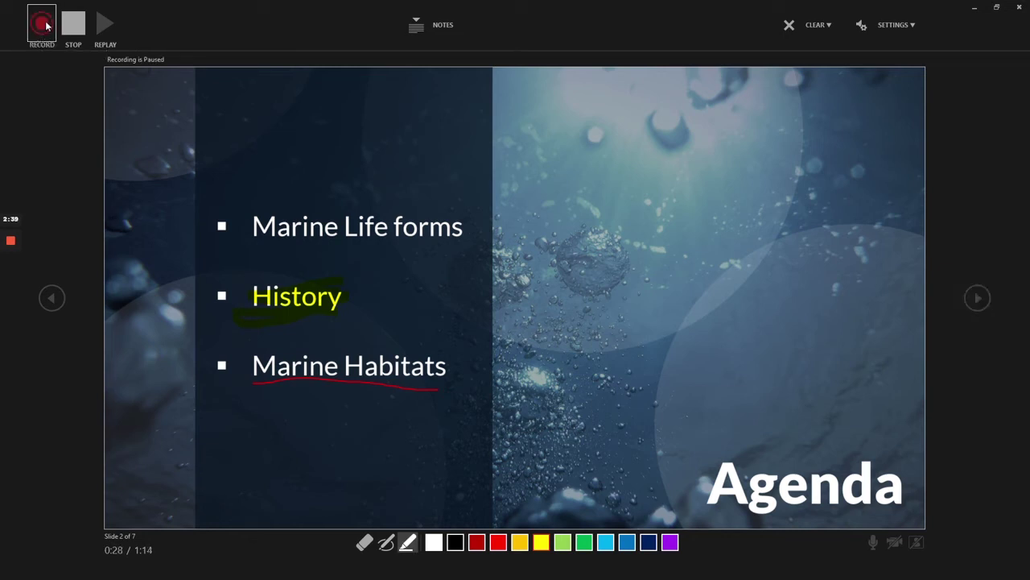
click(44, 26)
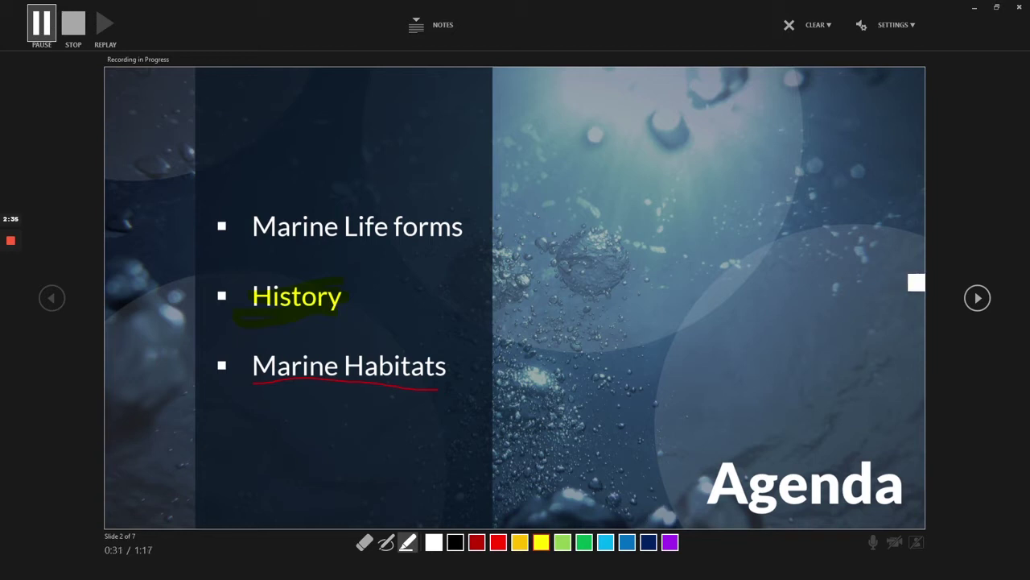
Advance through Marine Life to the Vertebrates slide and stop the recording there
click(977, 299)
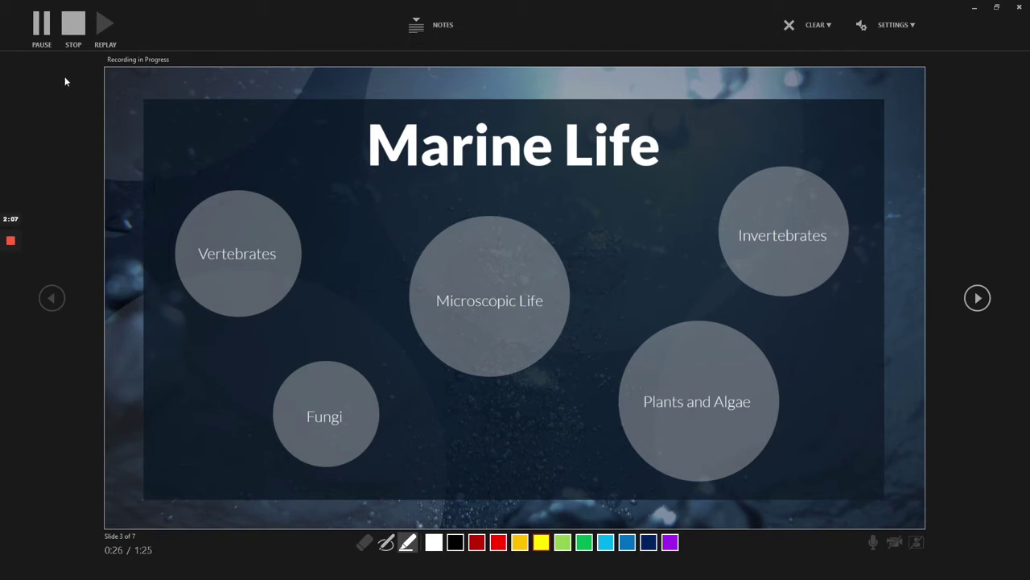
click(978, 297)
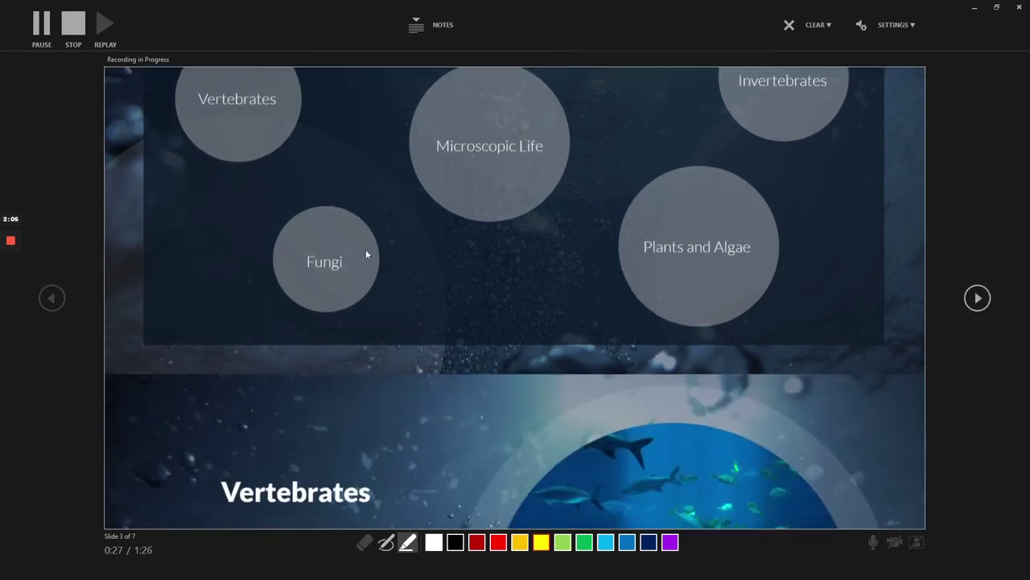
click(70, 32)
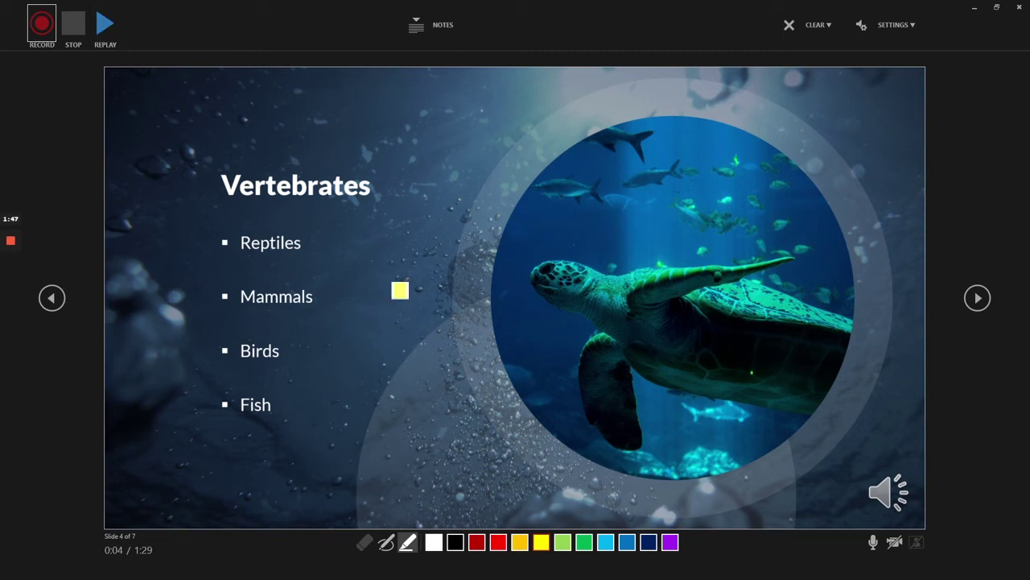
Clear the Vertebrates slide's narration, bringing the total recording down to 1:26
click(818, 27)
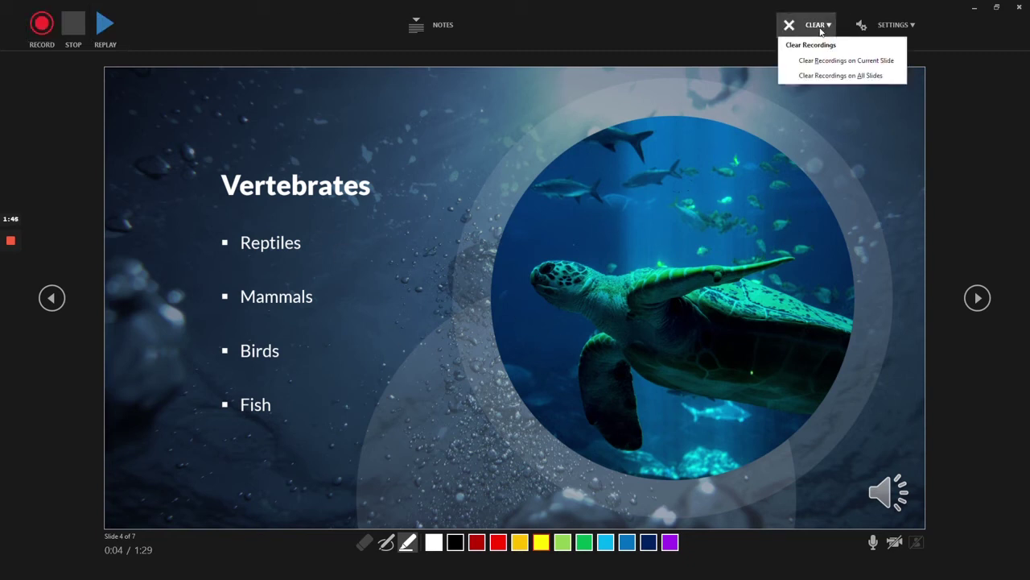
click(848, 61)
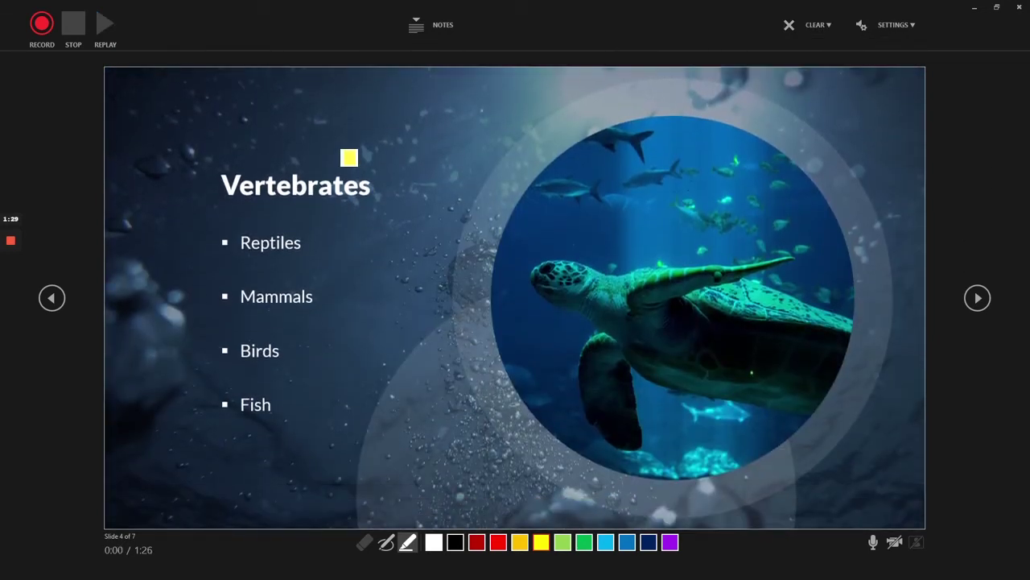
Record a fresh 7-second narration for the Vertebrates slide
click(42, 30)
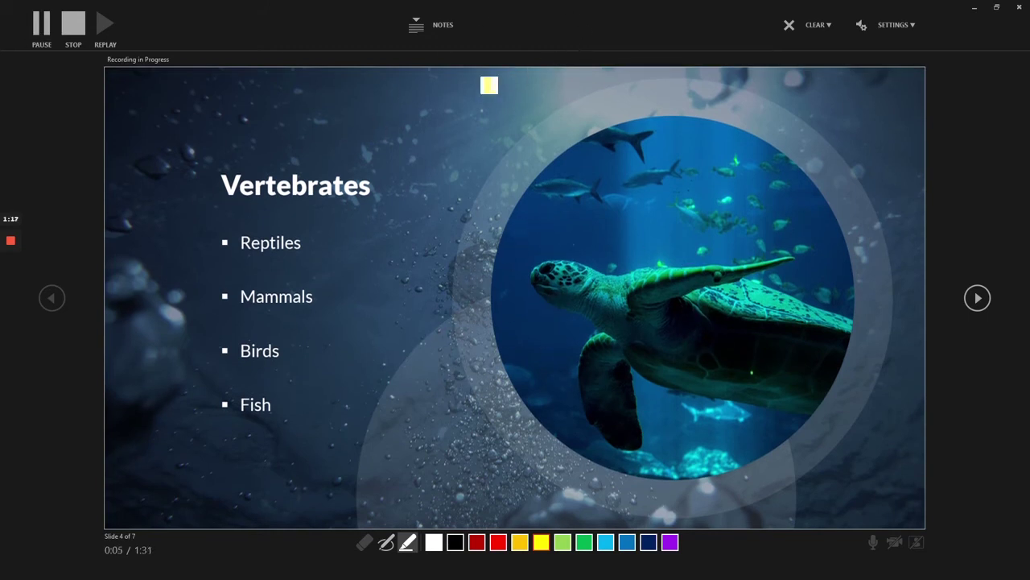
click(76, 30)
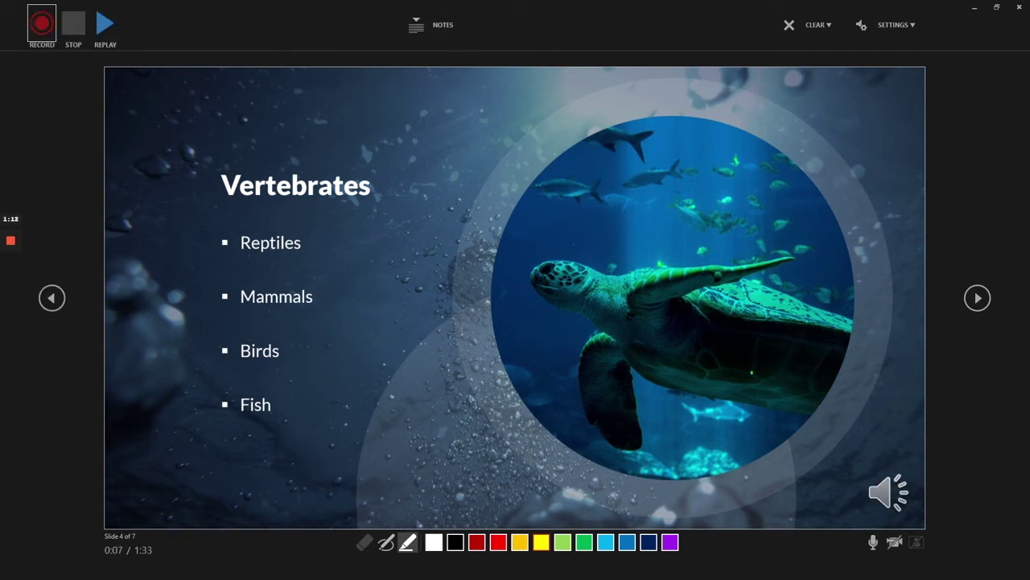
click(1019, 9)
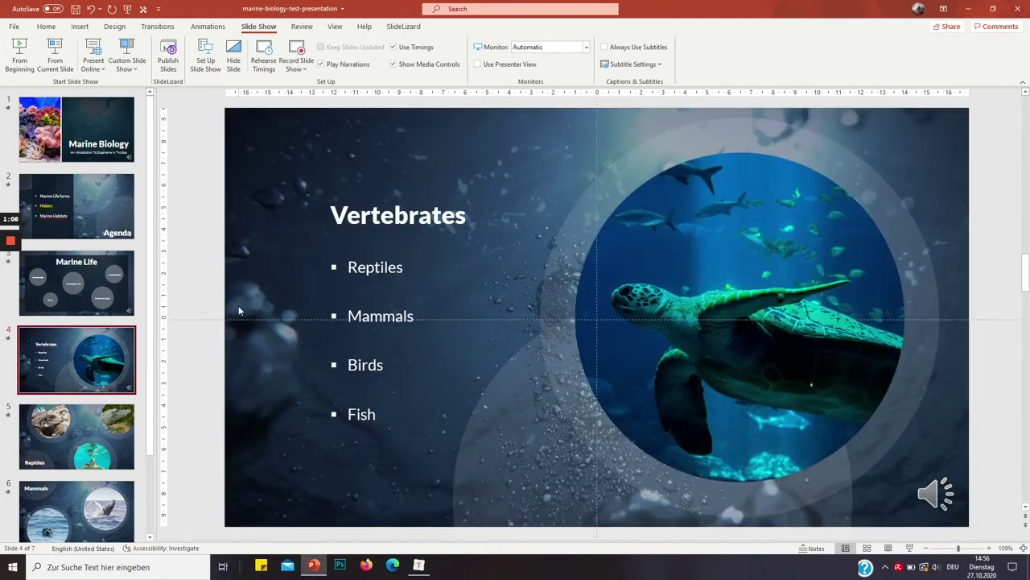
key(Home)
mouse_move(946, 503)
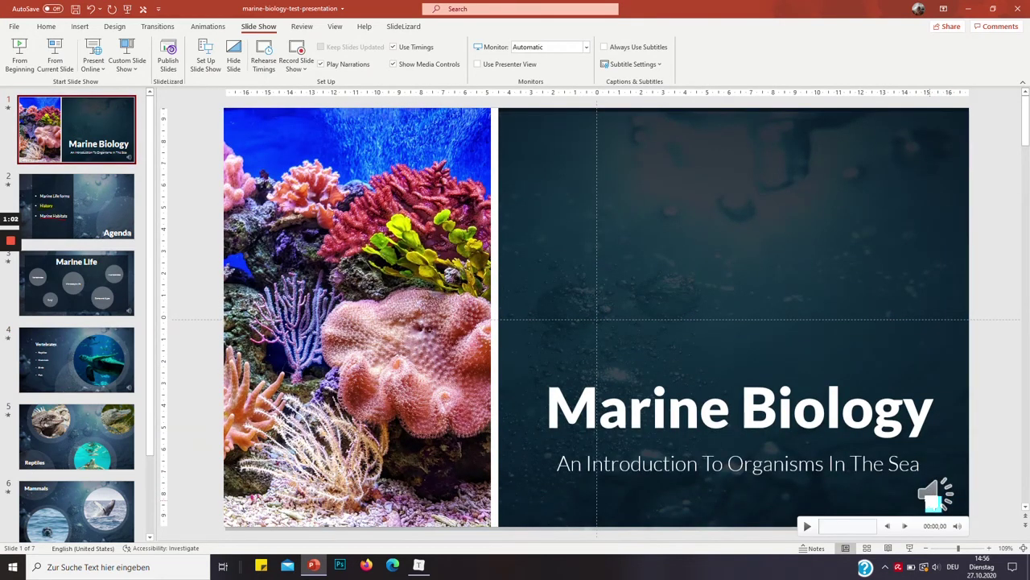
click(115, 230)
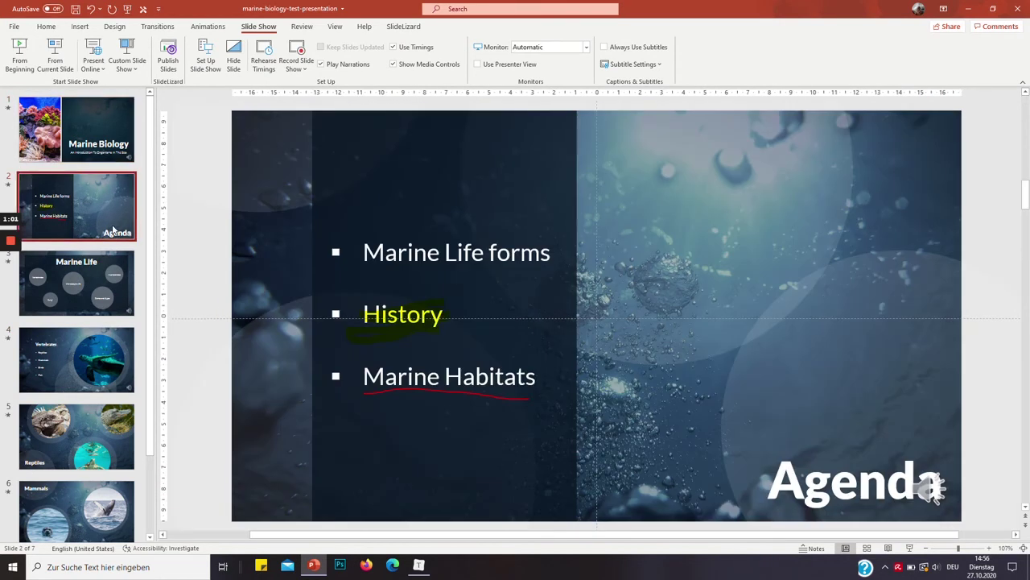
click(108, 302)
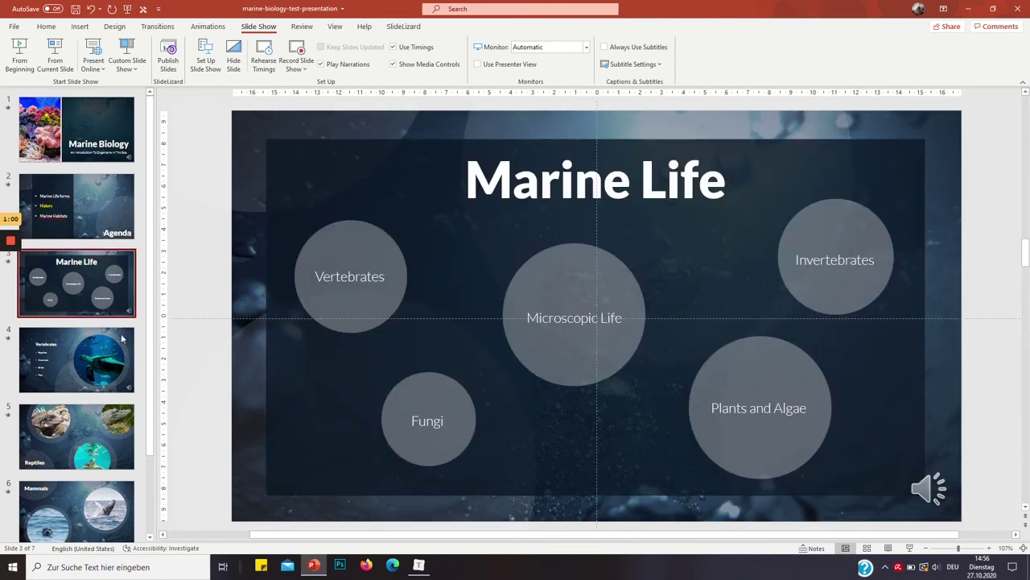
click(77, 217)
click(50, 121)
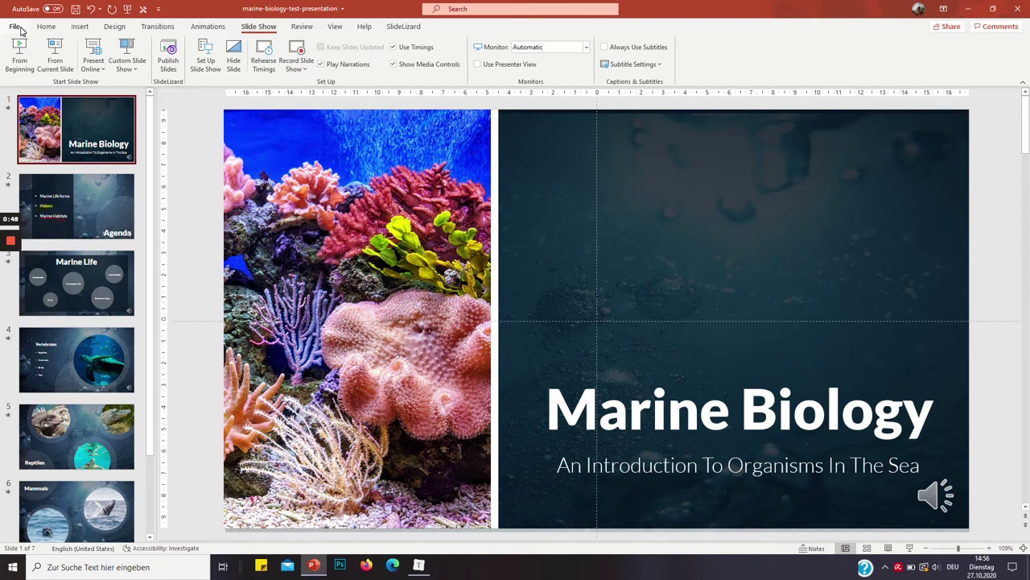
Go to File > Export > Create a Video
click(16, 27)
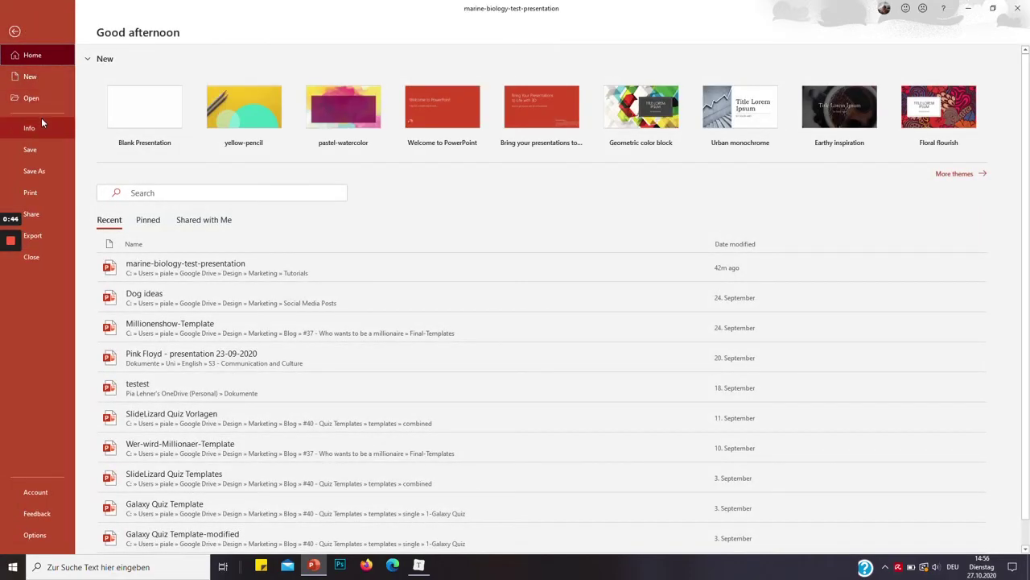
click(51, 234)
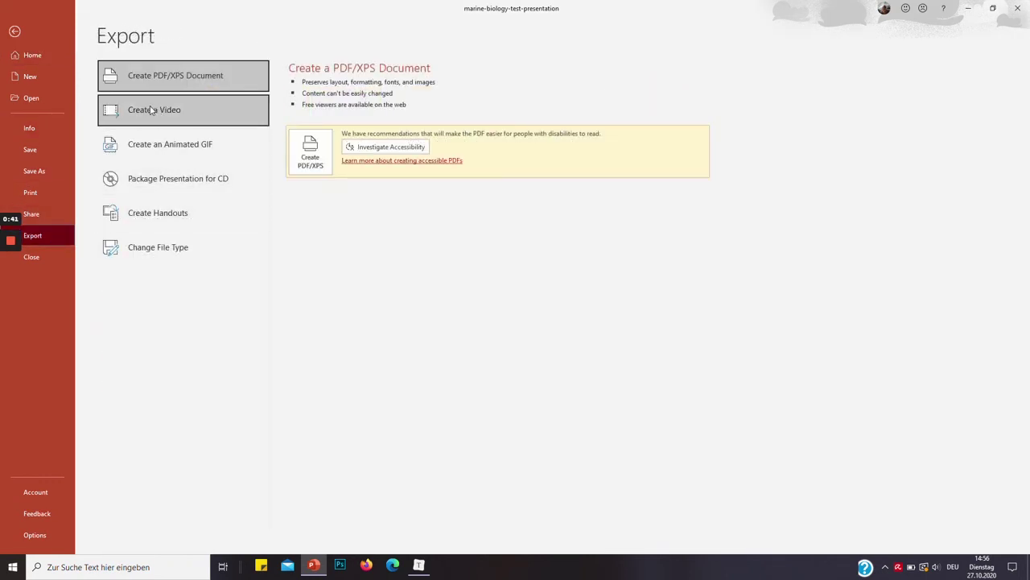
click(15, 31)
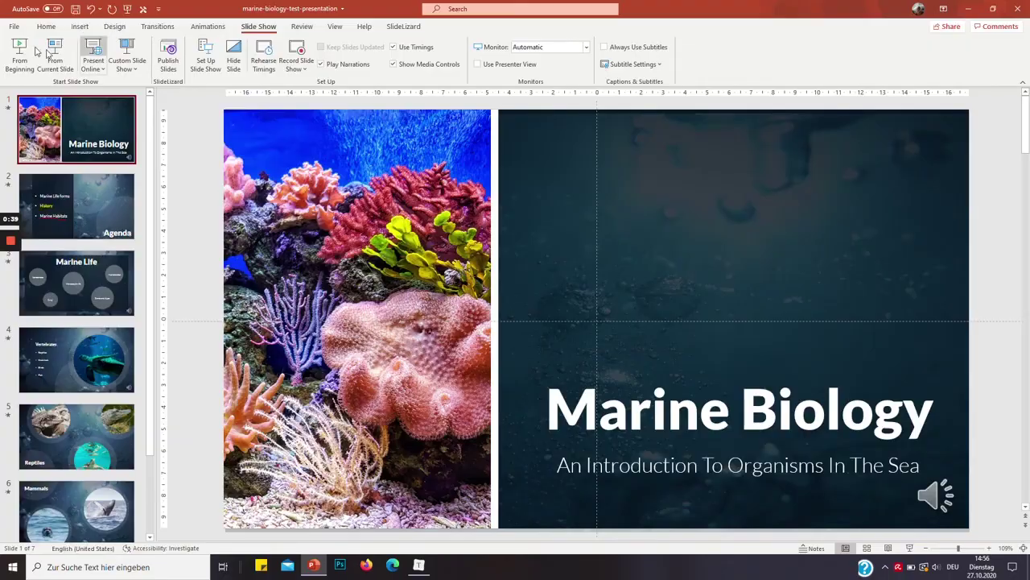
click(14, 25)
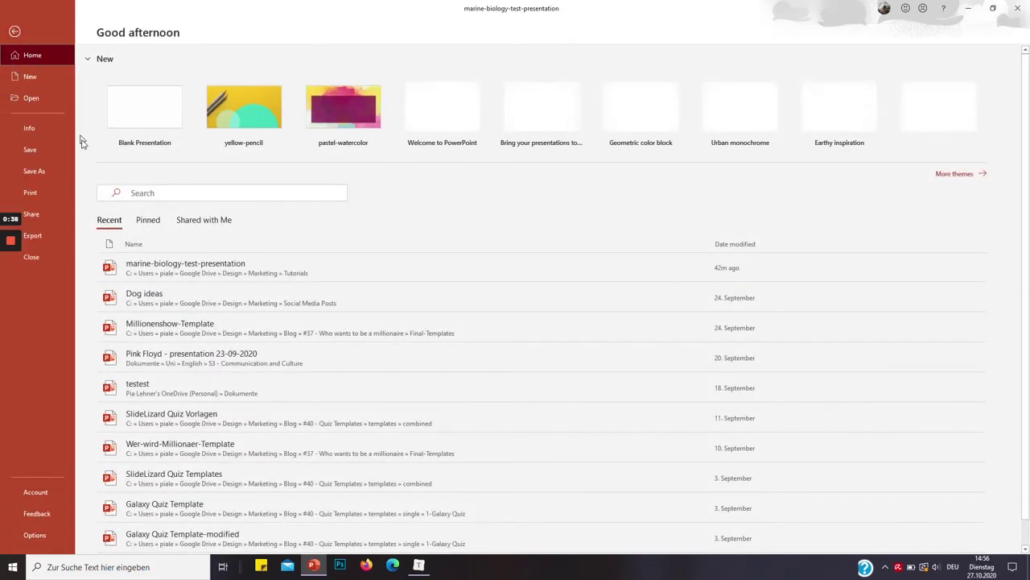
click(56, 236)
click(168, 111)
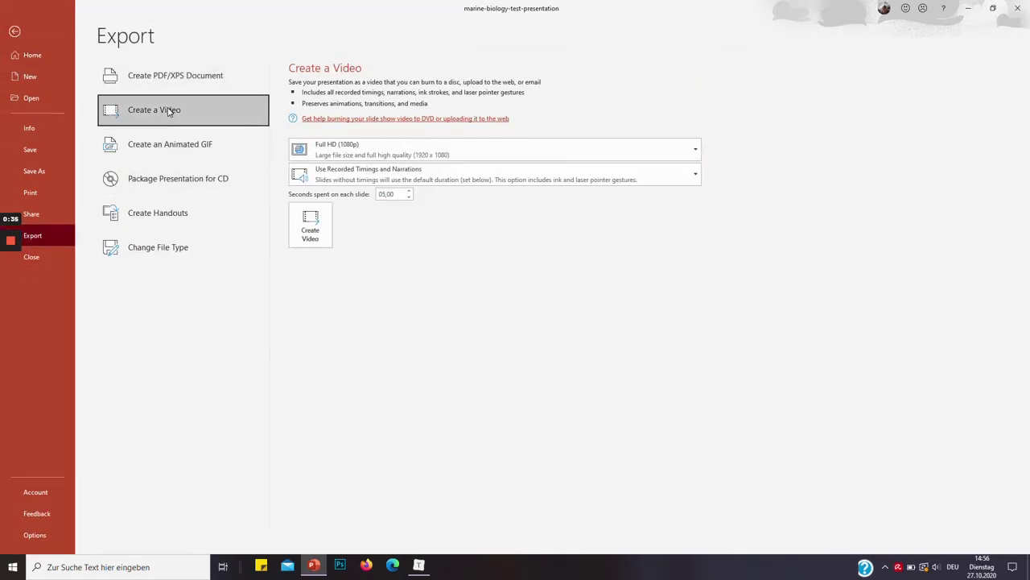
Keep Full HD (1080p) and recorded timings and narrations, with 05,00 seconds per slide
click(364, 151)
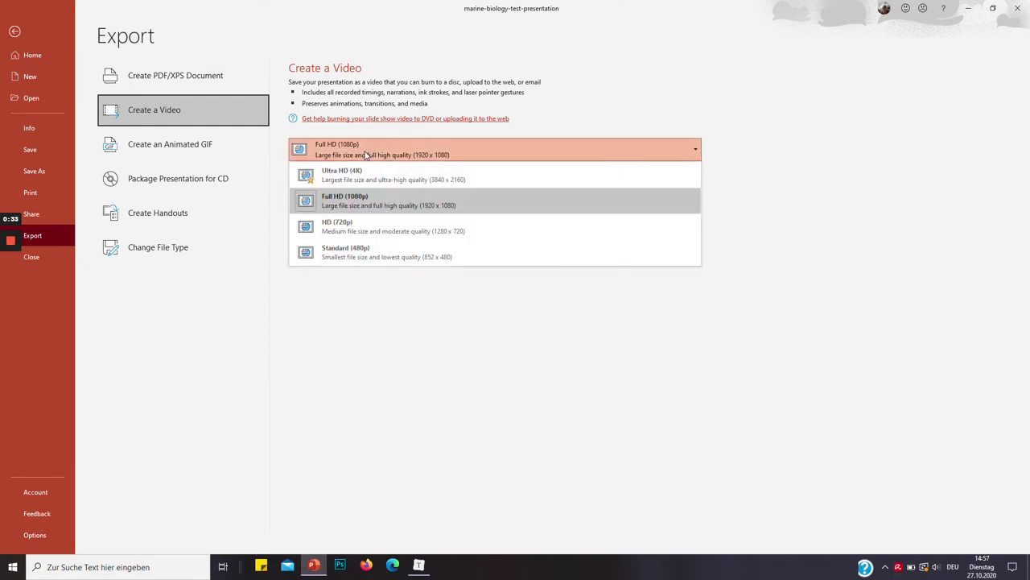
click(327, 206)
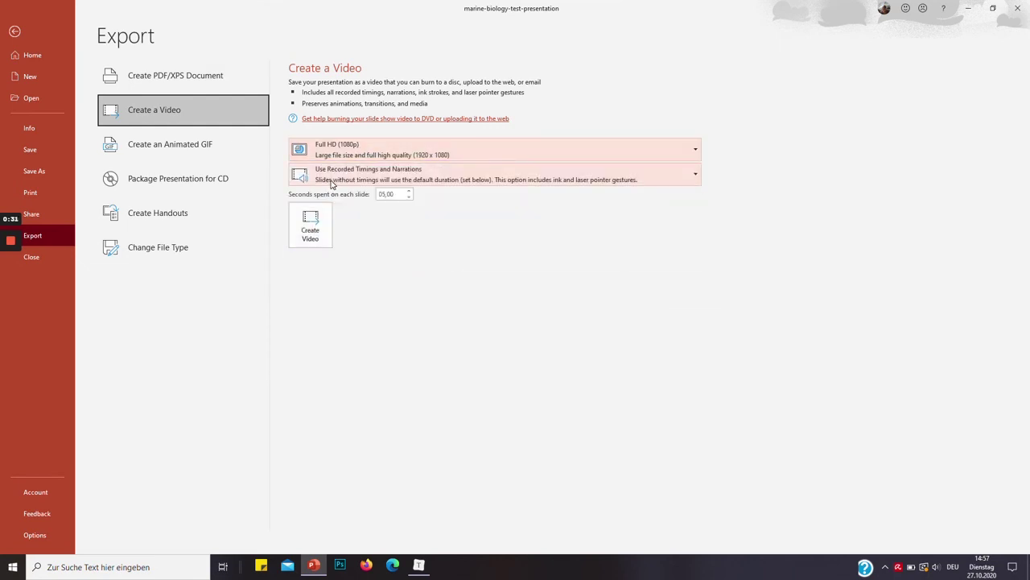
click(331, 184)
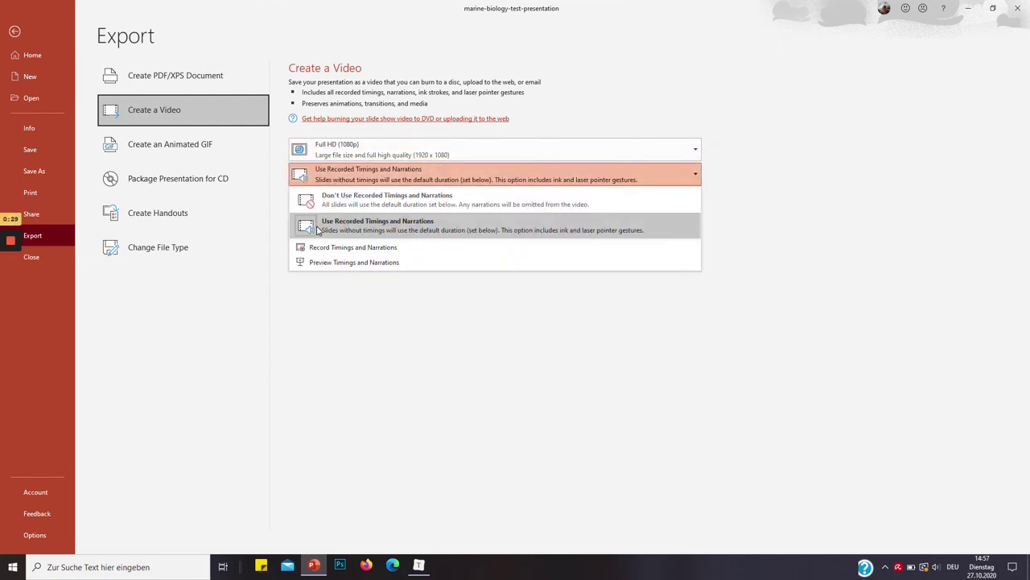
click(410, 231)
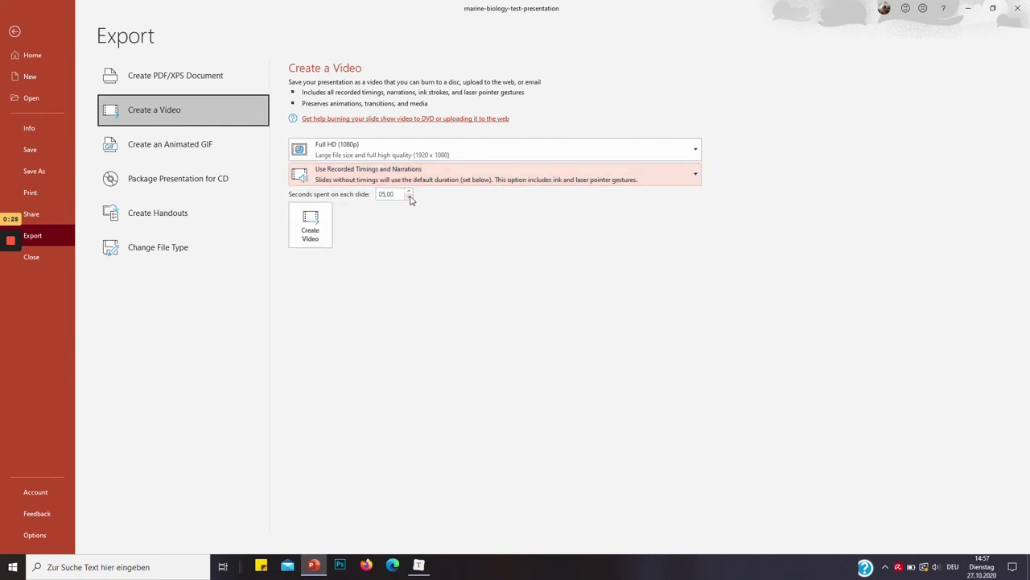
click(409, 196)
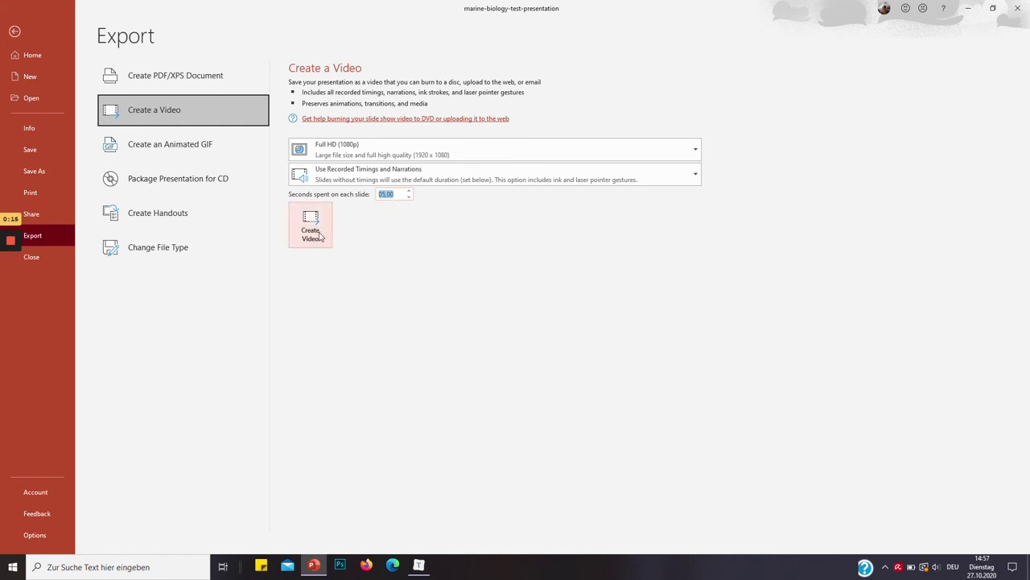
Save marine-biology-test-presentation.mp4 as an MPEG-4 Video in the Videos folder
click(316, 239)
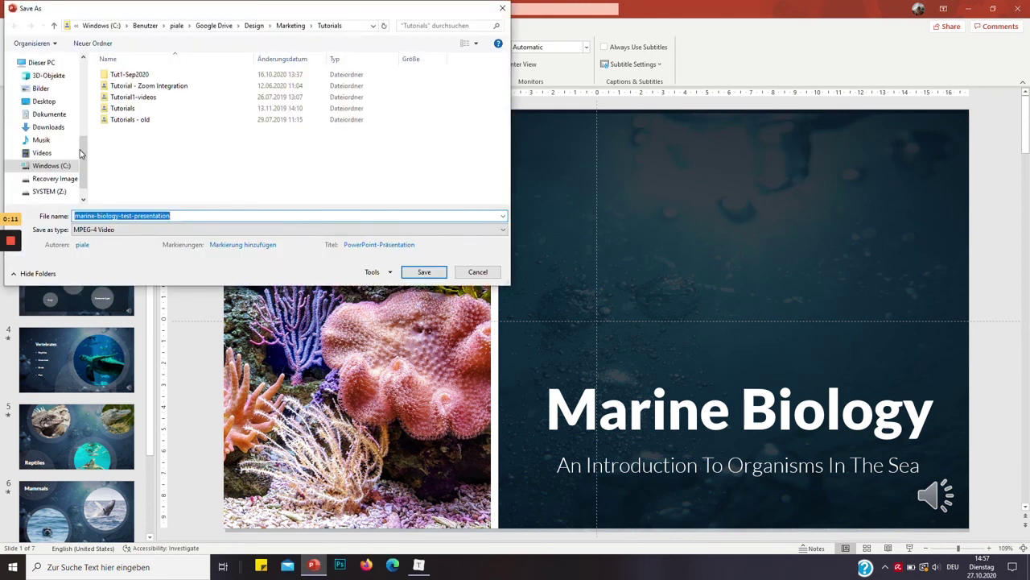
click(60, 155)
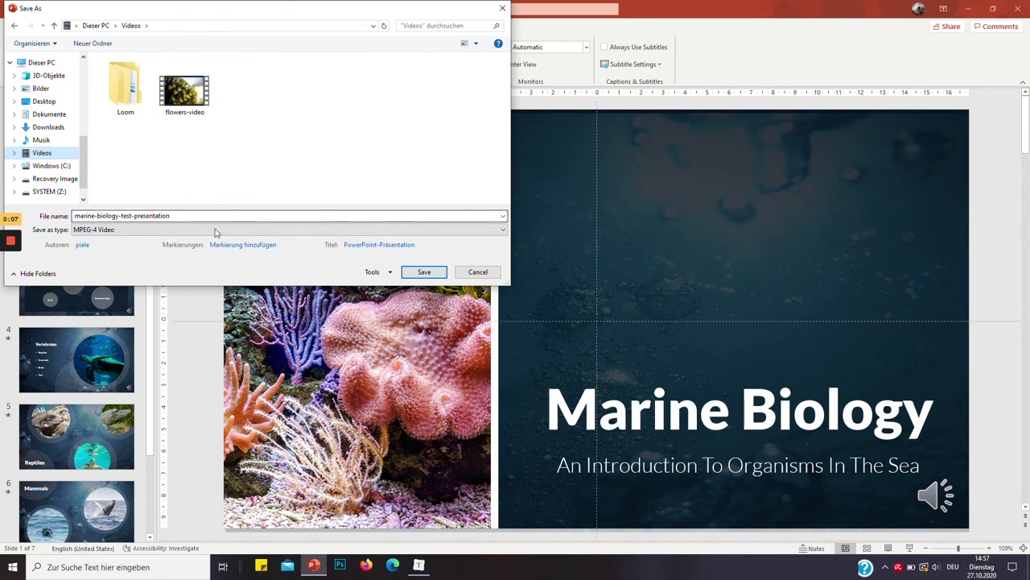
click(96, 230)
click(423, 272)
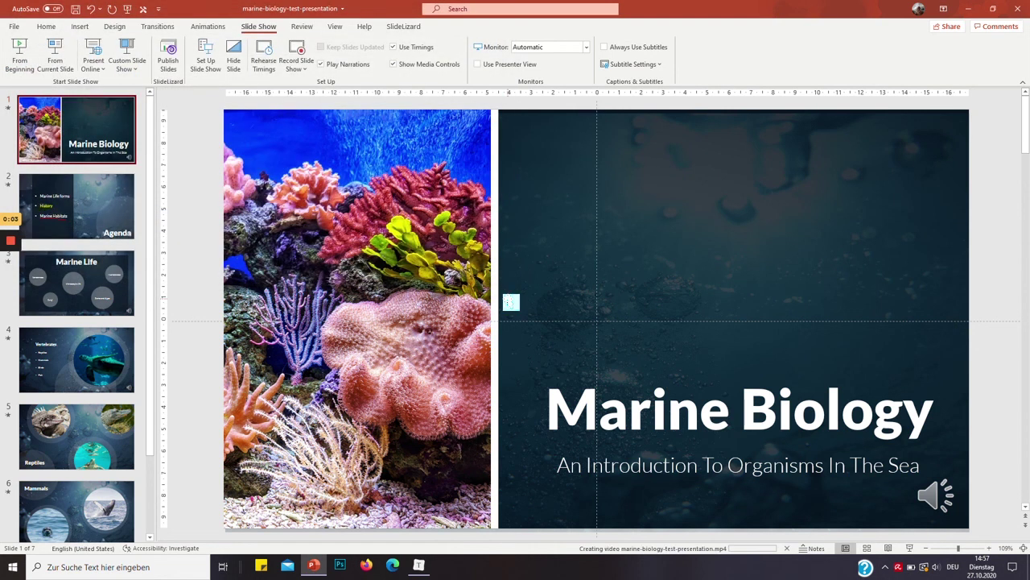